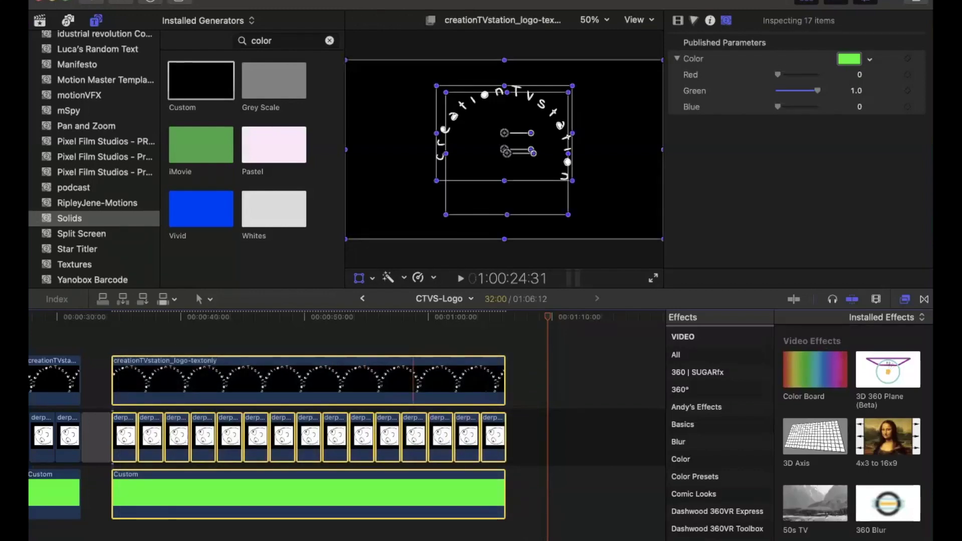
Step: Combine the selected text, face and green background clips into a compound clip named "CTVS-Logo GreenscreenClip" in event 4-23-23
key("alt+g")
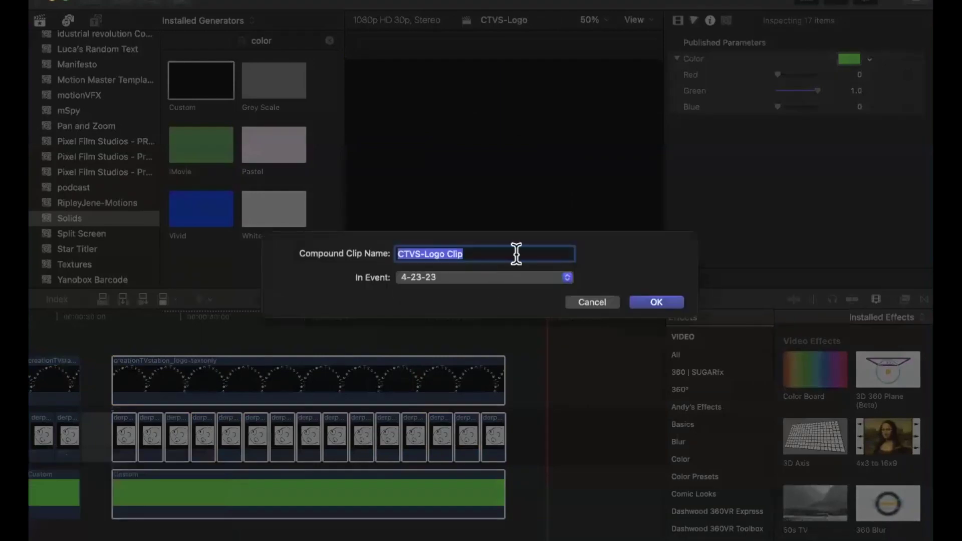
left_click(448, 253)
type("Green")
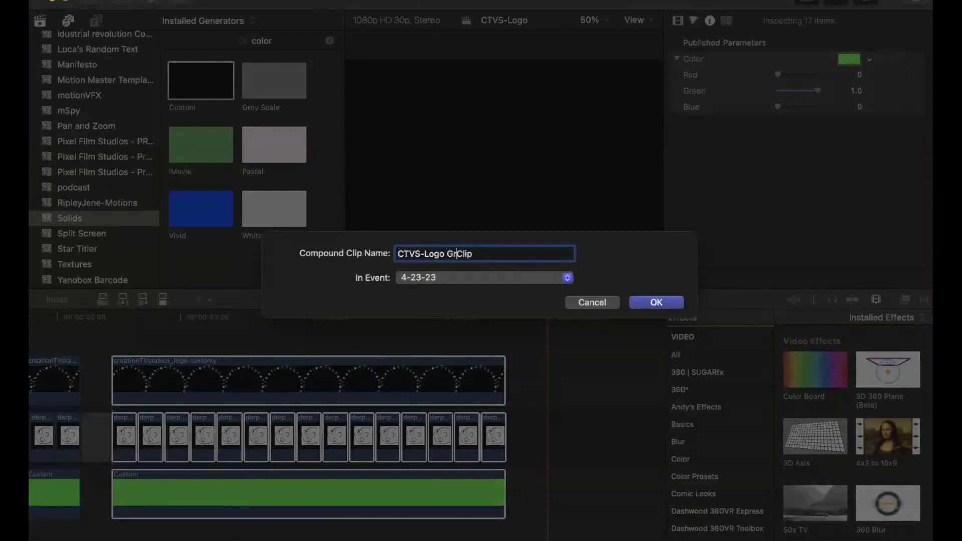
type("screen")
left_click(661, 301)
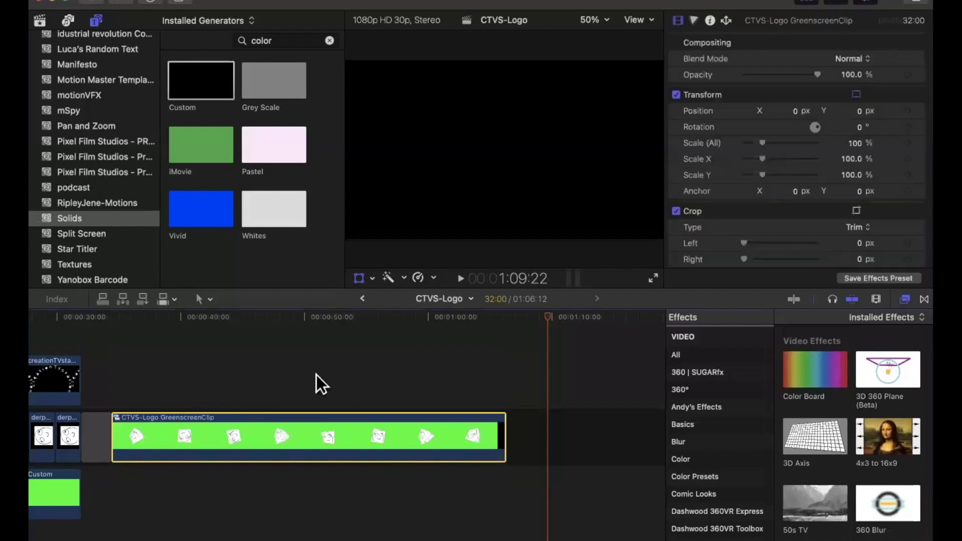
key("space")
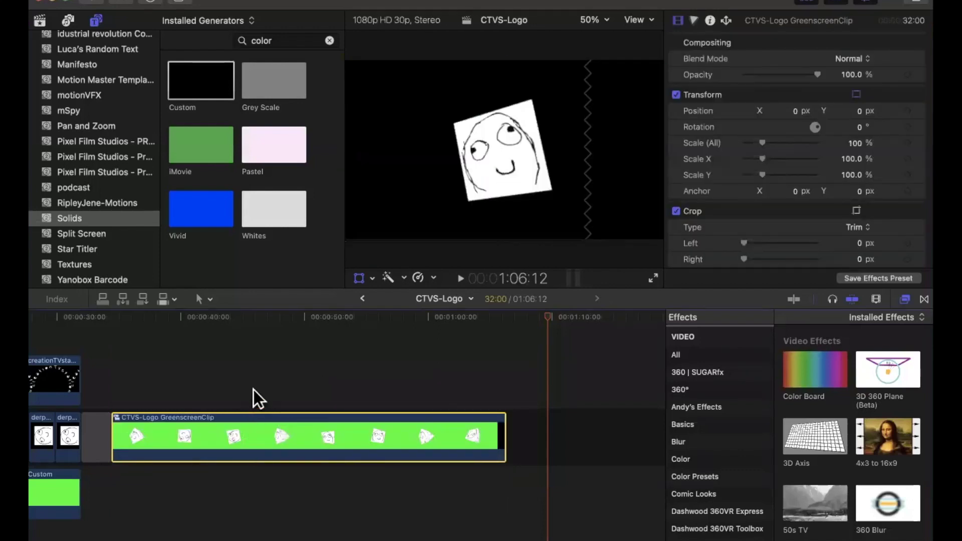
Step: Show the CTVS-V2 library's media and locate the greenscreen logo compound clip among its items
left_click(39, 21)
scroll(279, 144, "down", 2)
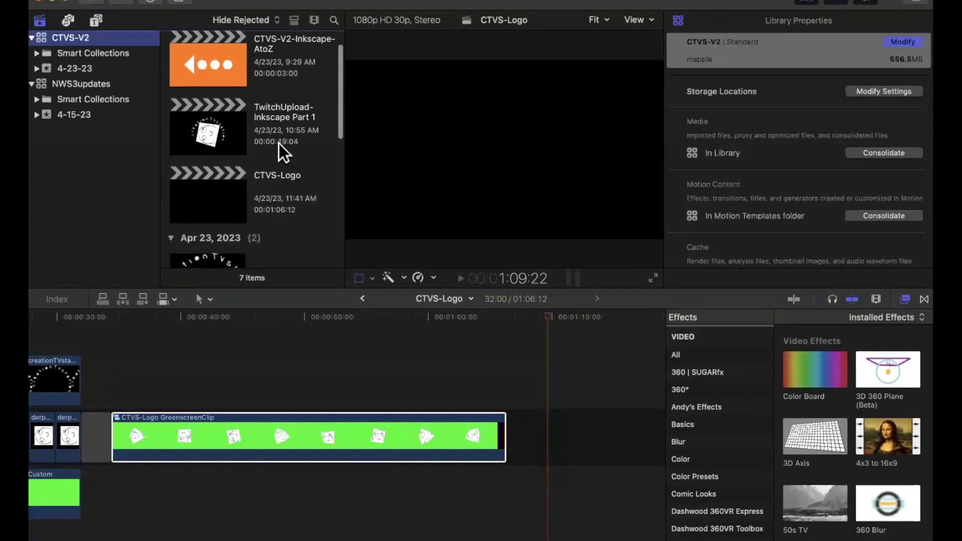
scroll(278, 143, "up", 1)
scroll(279, 143, "down", 5)
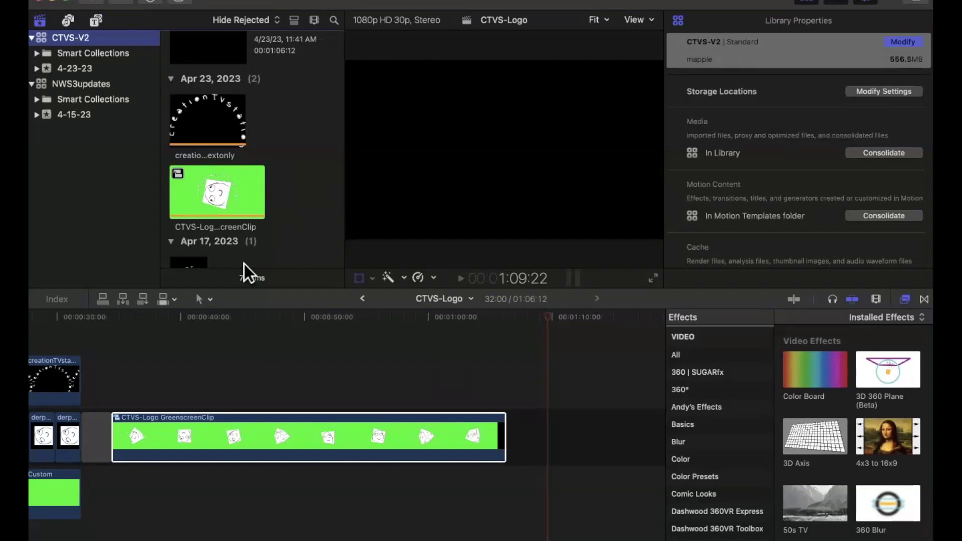
scroll(237, 125, "down", 5)
scroll(238, 125, "up", 1)
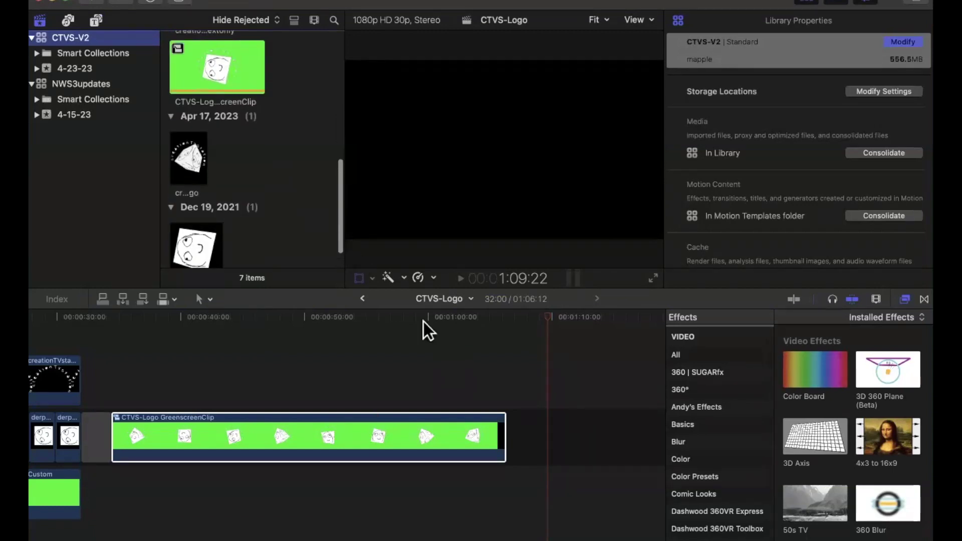
Step: Return to the TwitchUpload-Inkscape Part 1 project and delete all the clips from its timeline
left_click(363, 298)
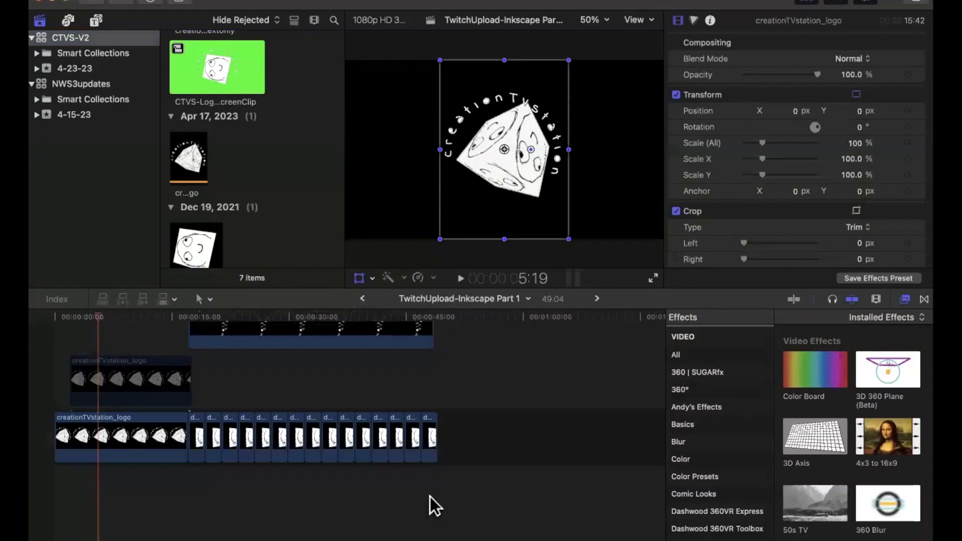
scroll(430, 501, "up", 3)
left_click_drag(461, 530, 140, 378)
key("Delete")
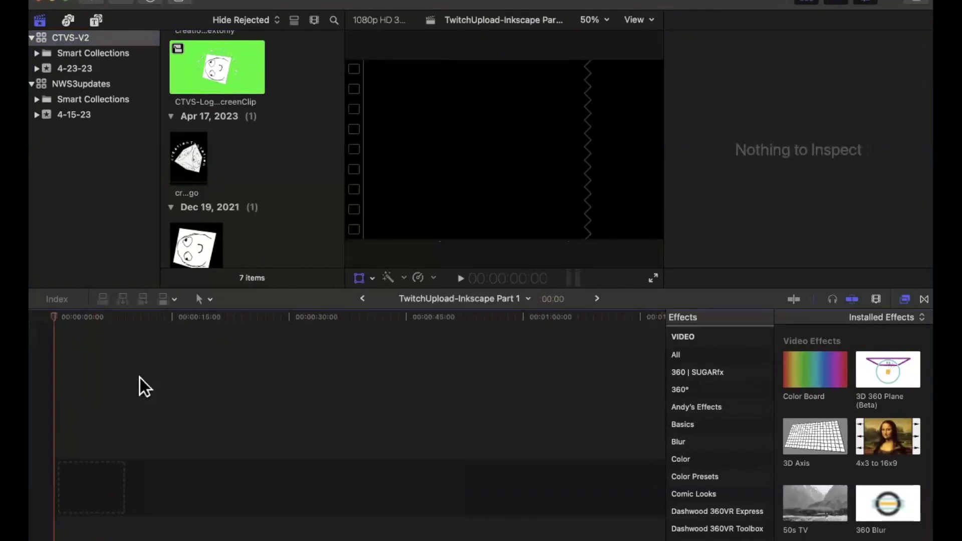
Step: Place the CTVS-Logo GreenscreenClip compound clip at the start of the empty timeline and play its opening second
left_click(189, 65)
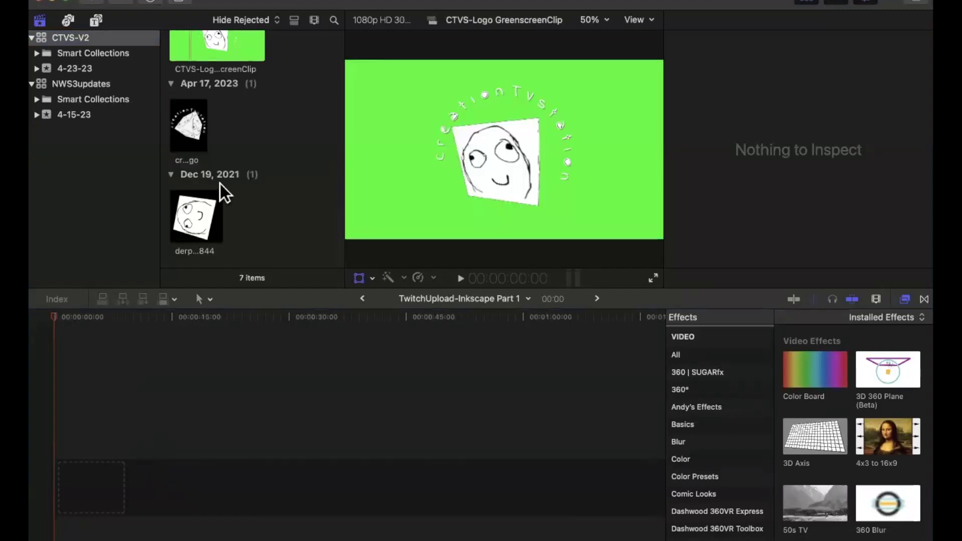
scroll(221, 183, "up", 3)
left_click(206, 80)
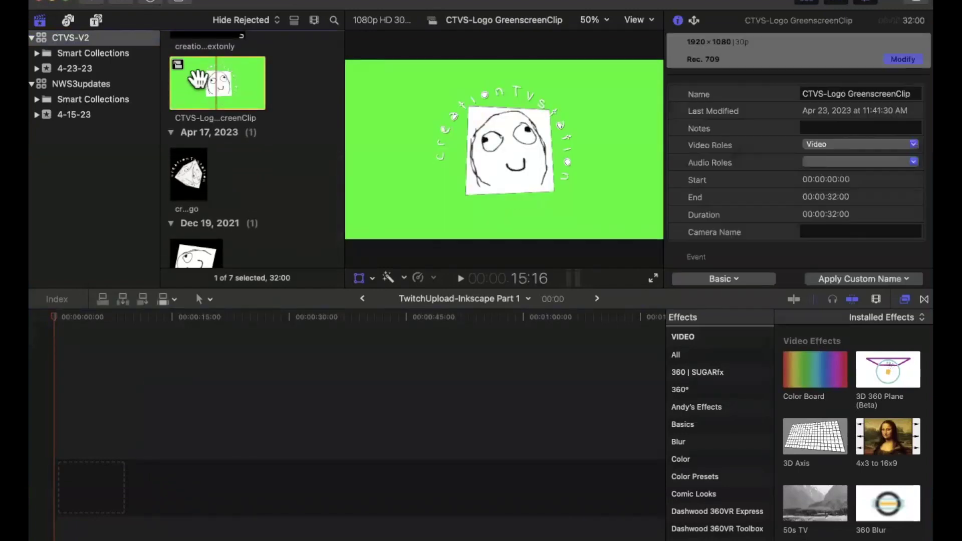
left_click_drag(199, 78, 149, 413)
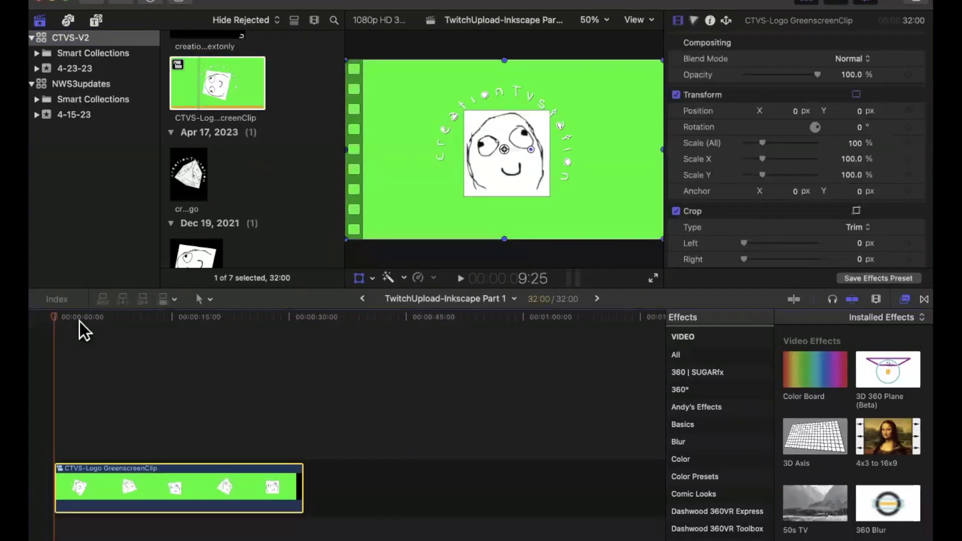
key("space")
key("space")
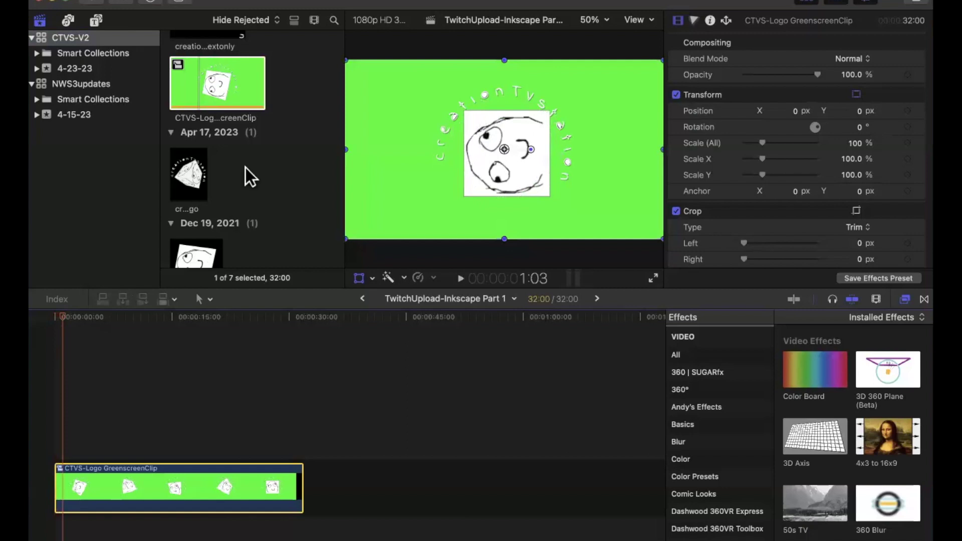
Step: Rename the TwitchUpload-Inkscape Part 1 project as "TwitchUpload-GIMP"
scroll(246, 167, "up", 10)
scroll(246, 168, "down", 8)
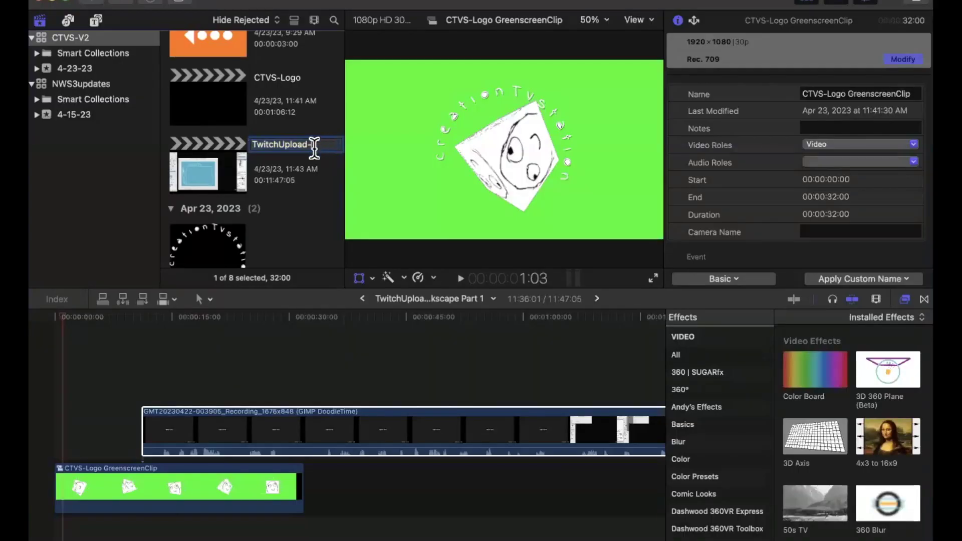
left_click(277, 146, "shift")
left_click(287, 169)
left_click(282, 154)
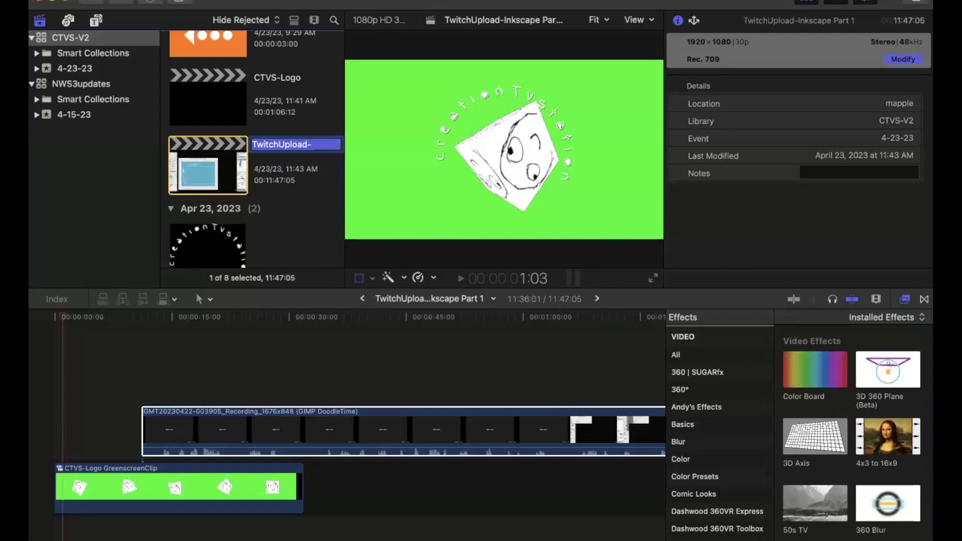
key("BackSpace")
key("BackSpace")
key("BackSpace")
key("BackSpace")
key("BackSpace")
key("BackSpace")
key("BackSpace")
key("super+z")
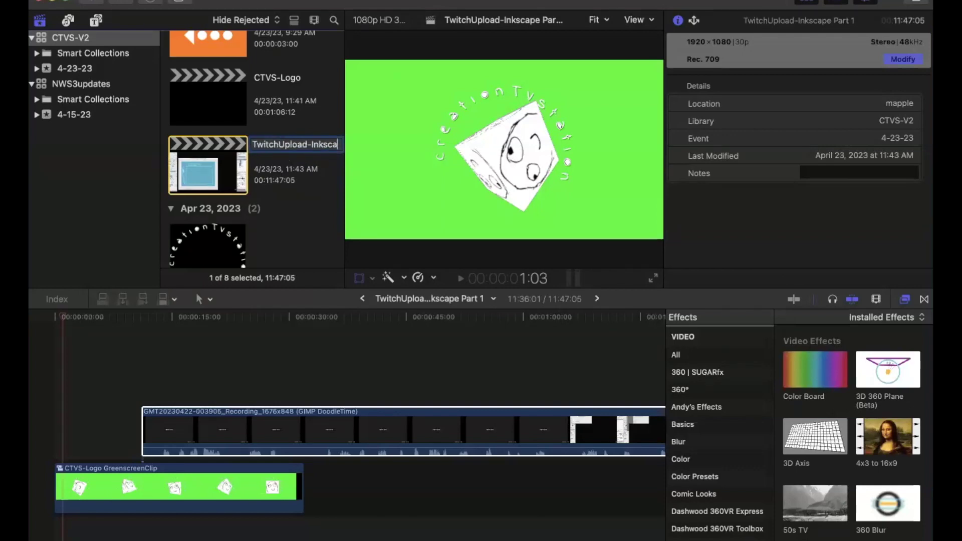
key("BackSpace")
key("BackSpace")
key("BackSpace")
key("BackSpace")
key("BackSpace")
key("BackSpace")
key("BackSpace")
key("BackSpace")
key("BackSpace")
key("BackSpace")
key("BackSpace")
key("BackSpace")
key("BackSpace")
type("GIM")
key("Return")
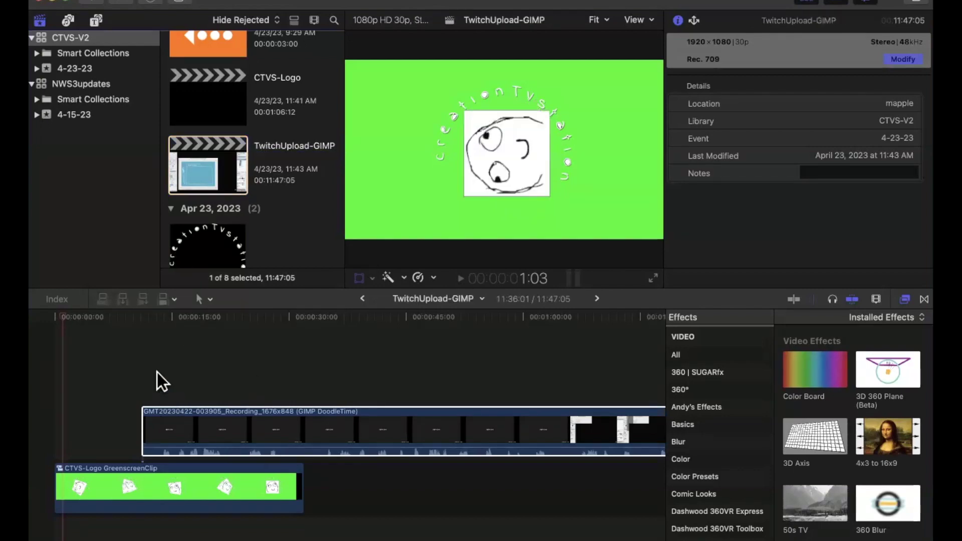
Step: Rearrange the timeline so the GIMP DoodleTime recording starts the primary storyline with the greenscreen logo clip connected above it
left_click(157, 372)
left_click(89, 468)
left_click_drag(89, 468, 263, 414)
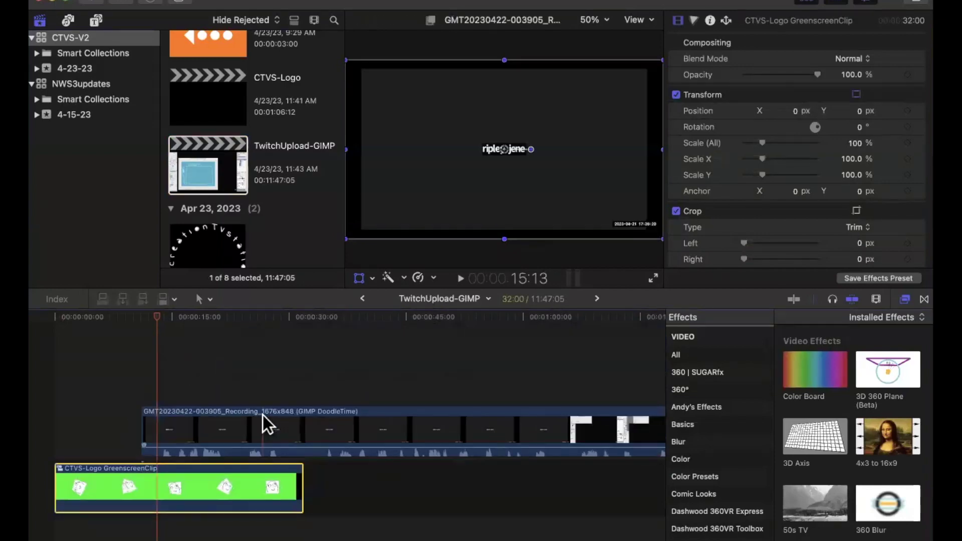
left_click(242, 417)
left_click_drag(185, 529, 147, 530)
scroll(186, 403, "down", 3)
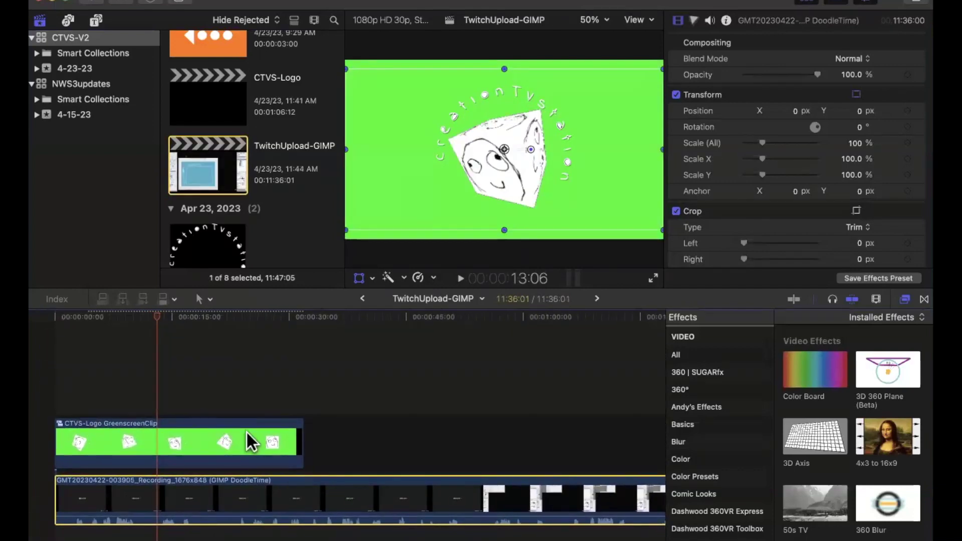
left_click(272, 428)
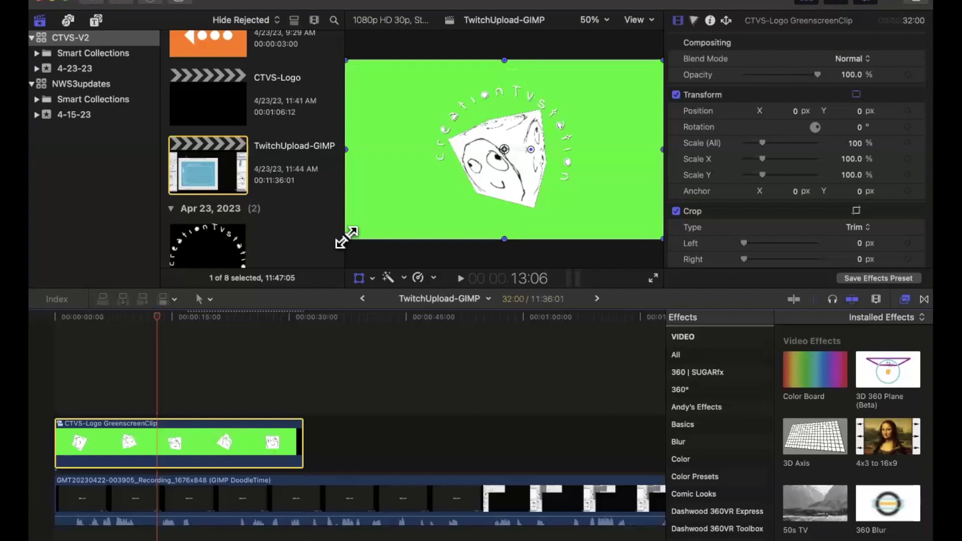
left_click_drag(349, 235, 462, 138)
left_click_drag(439, 186, 463, 134)
mouse_move(530, 147)
left_mouse_down()
mouse_move(470, 181)
mouse_move(526, 146)
mouse_move(527, 127)
mouse_move(531, 148)
left_mouse_up()
key("super+z")
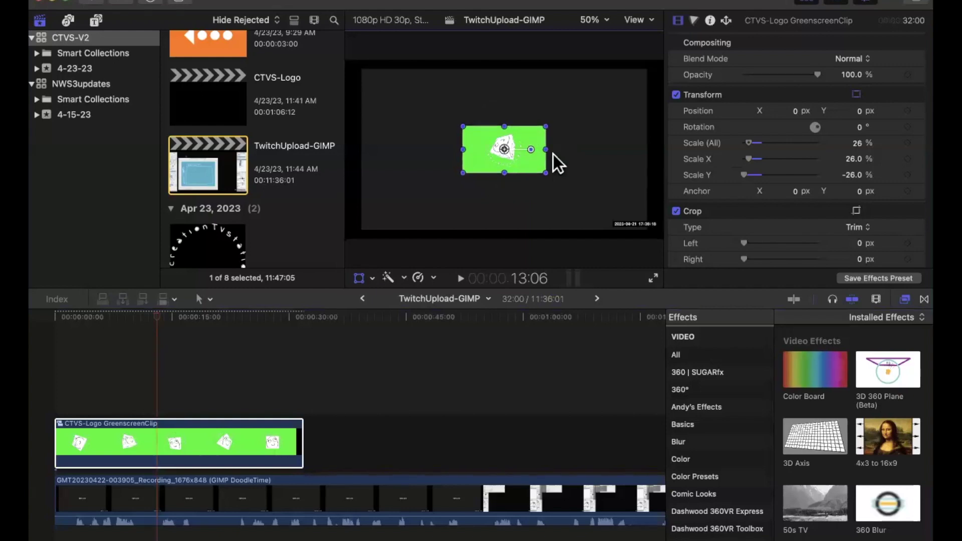
key("super+z")
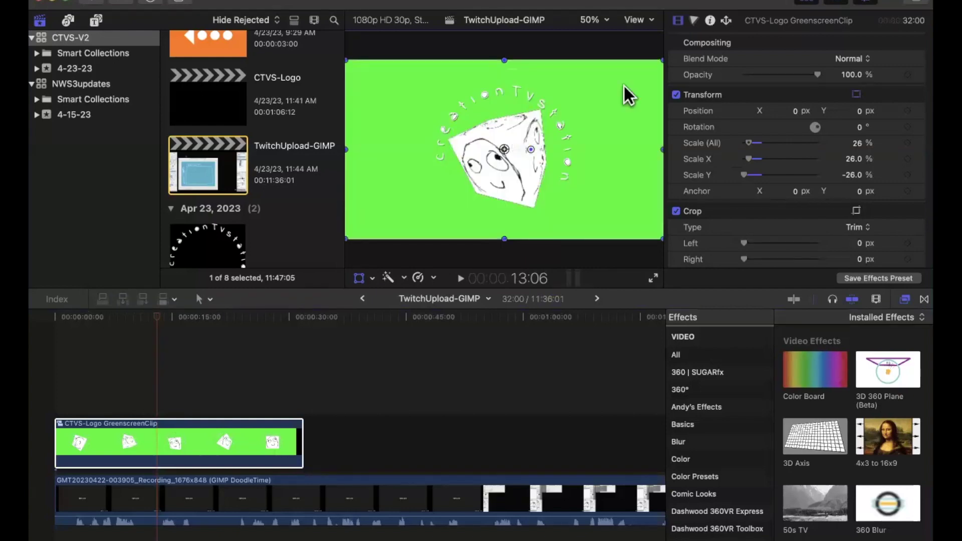
Step: Scale the greenscreen logo clip to about 24.4% and move it to the frame's upper-left area, about X -529, Y 255 px
left_click_drag(660, 66, 567, 115)
left_click_drag(506, 165, 436, 134)
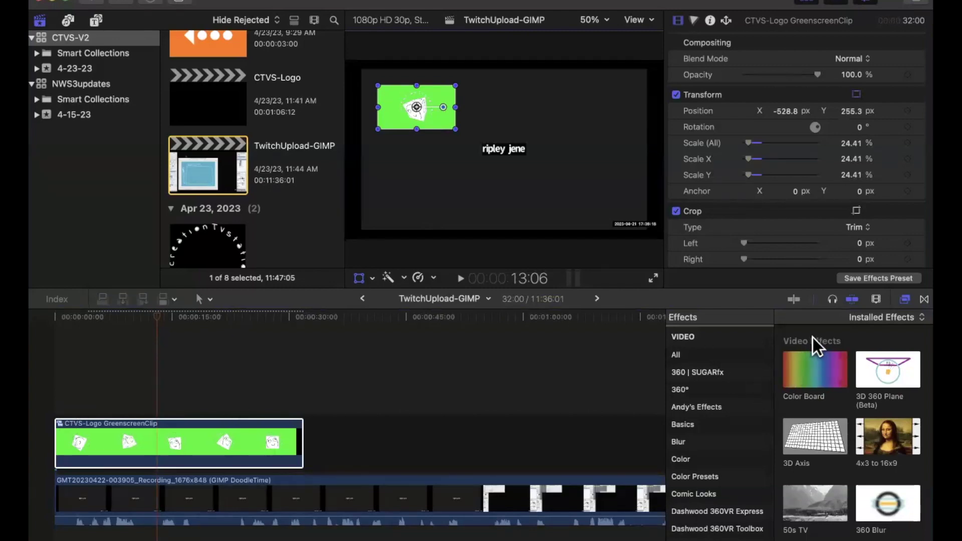
Step: Find the Keyer effect by searching for "keyer", apply it to the greenscreen logo clip and play the result briefly
scroll(826, 453, "down", 3)
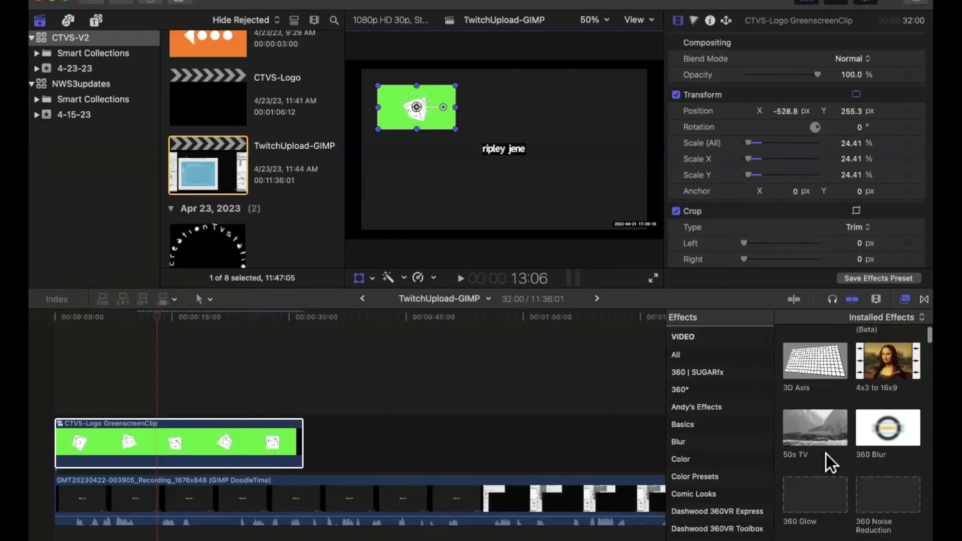
left_click(648, 53)
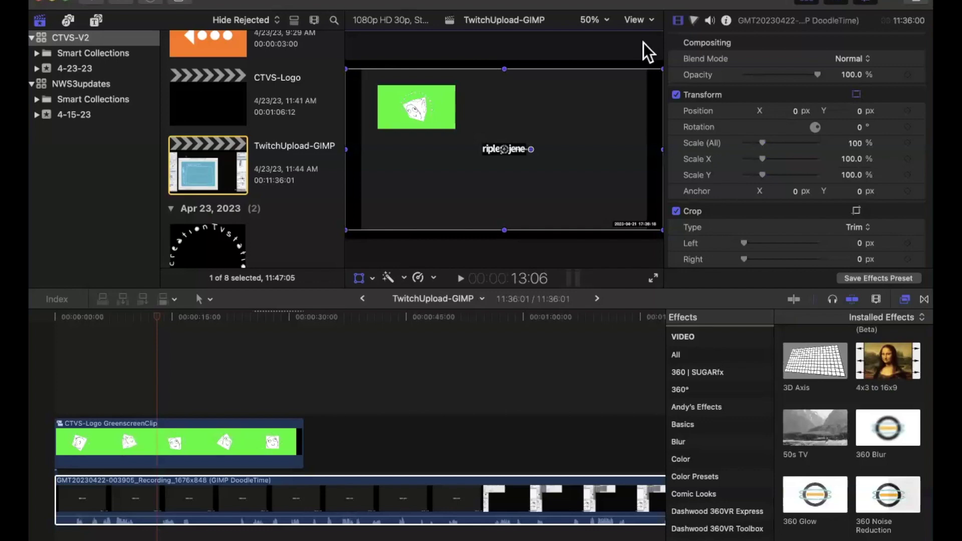
left_click(643, 43)
scroll(863, 434, "down", 3)
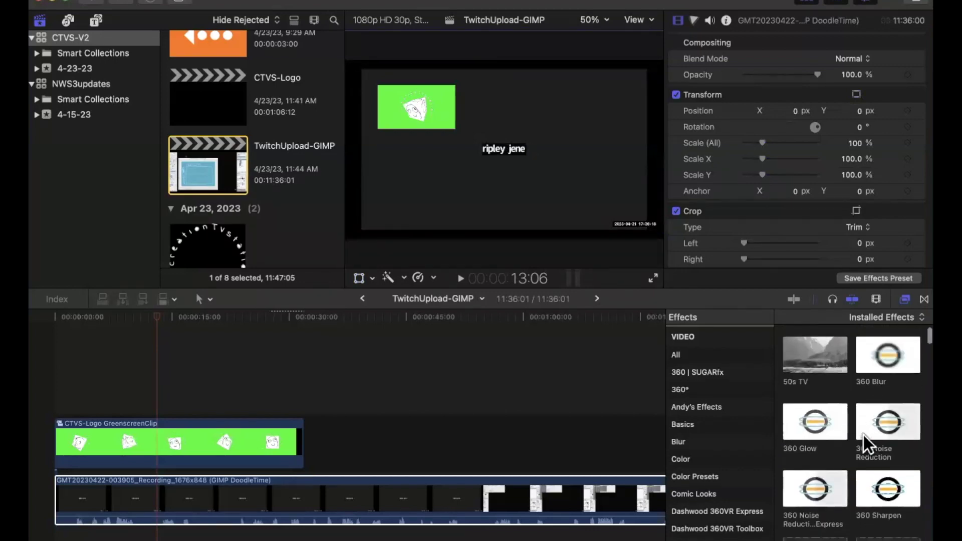
scroll(864, 435, "up", 5)
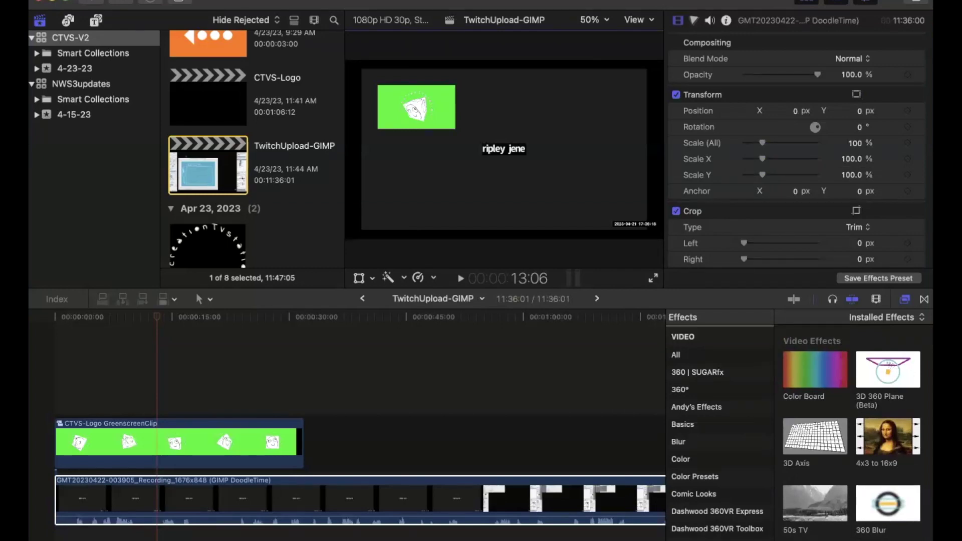
type("chroma")
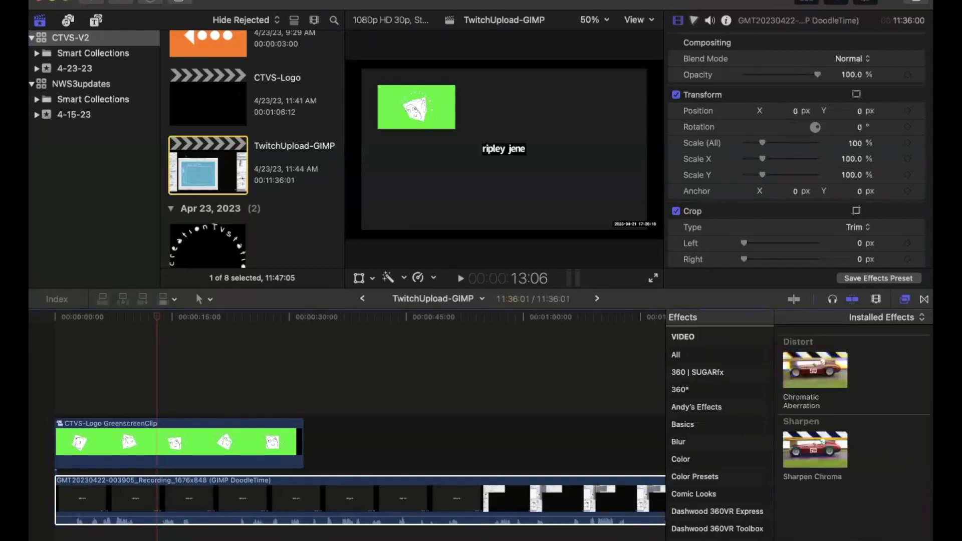
type("keyer")
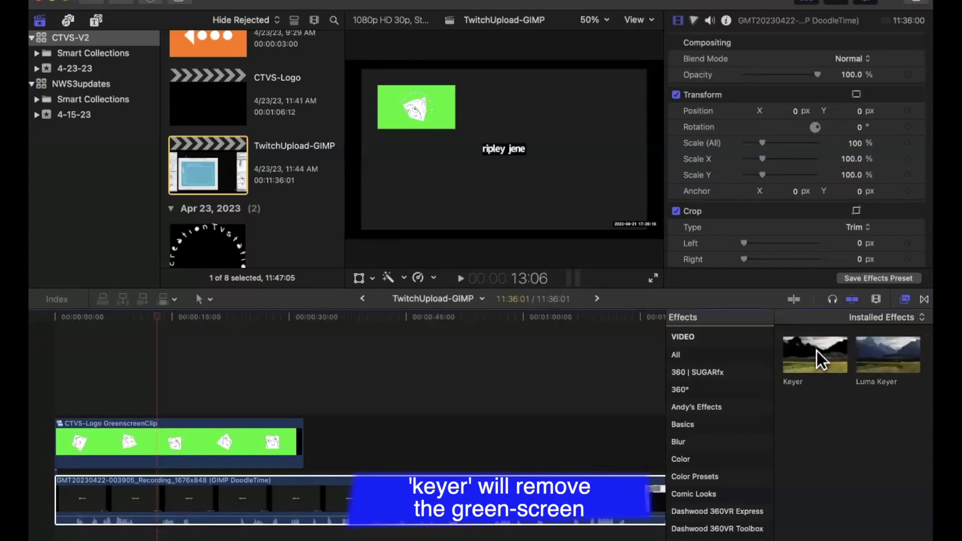
left_click(815, 357)
left_click_drag(565, 403, 236, 436)
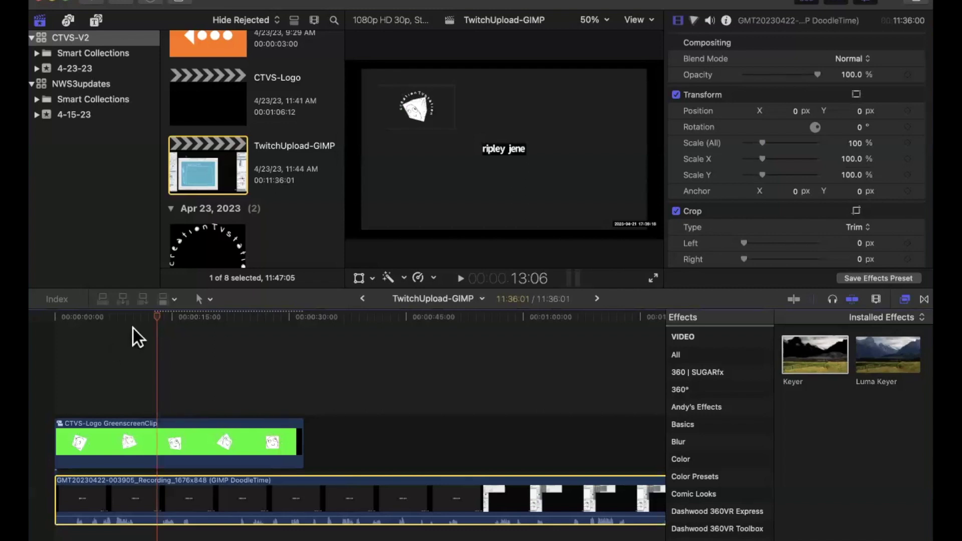
key("space")
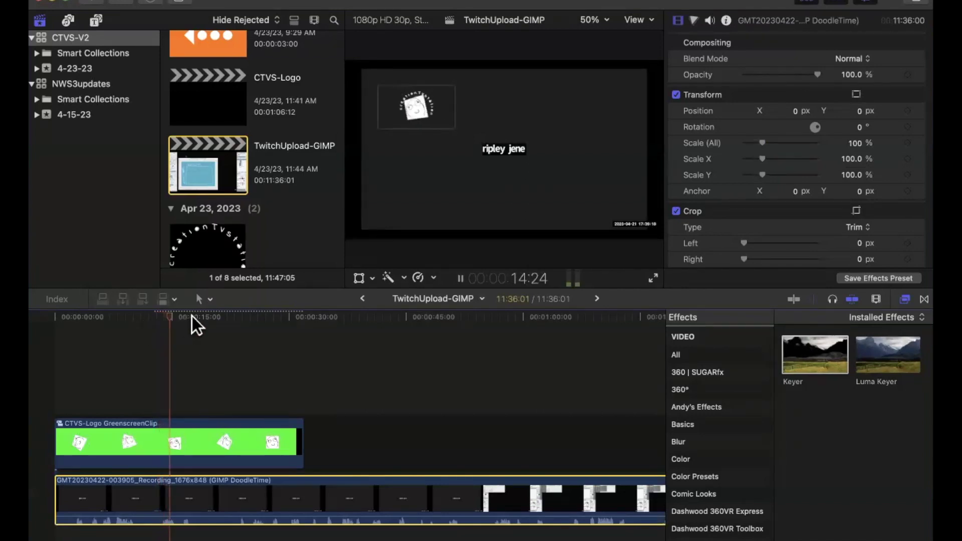
key("space")
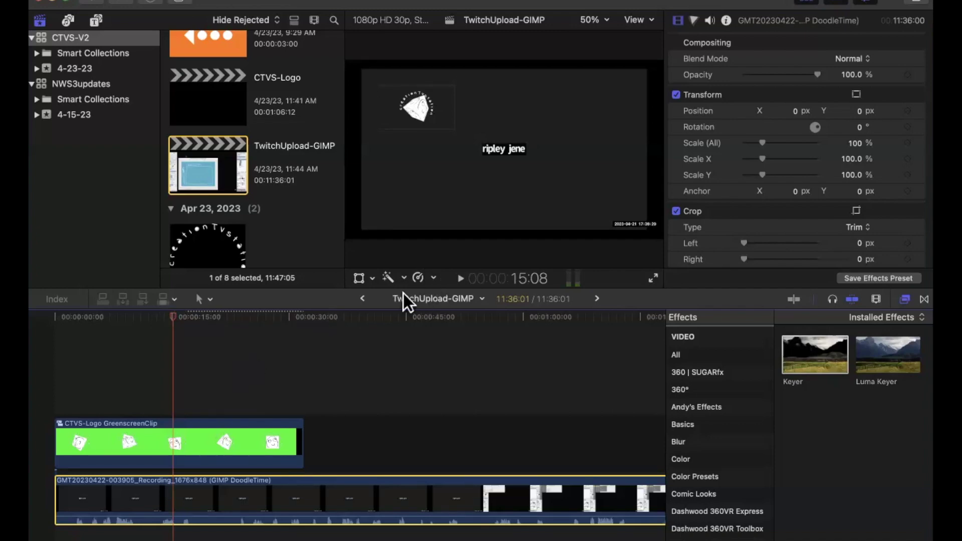
Step: Crop the greenscreen logo clip closely around the keyed logo, trimming its edges to remove the faint surrounding outline
left_click(371, 280)
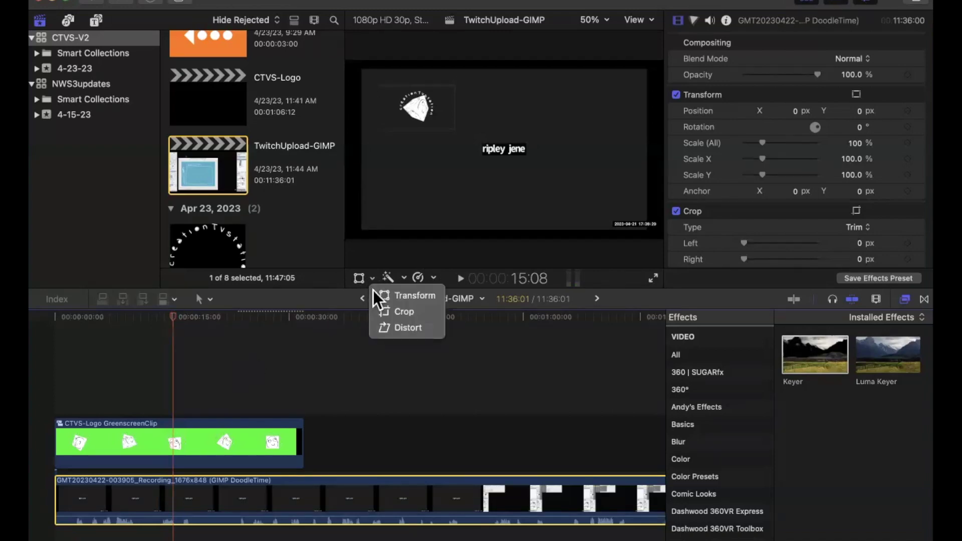
left_click(392, 310)
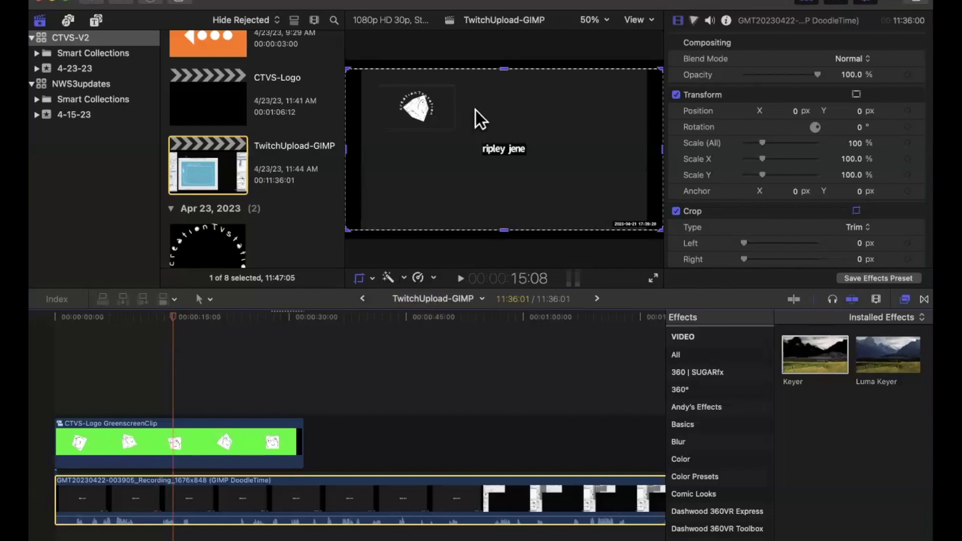
left_click(238, 438)
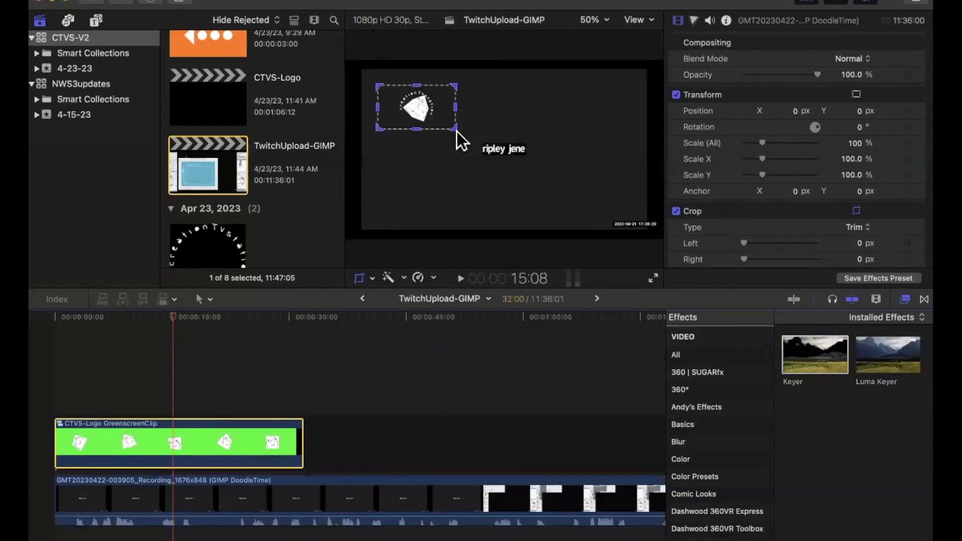
left_click_drag(454, 129, 445, 127)
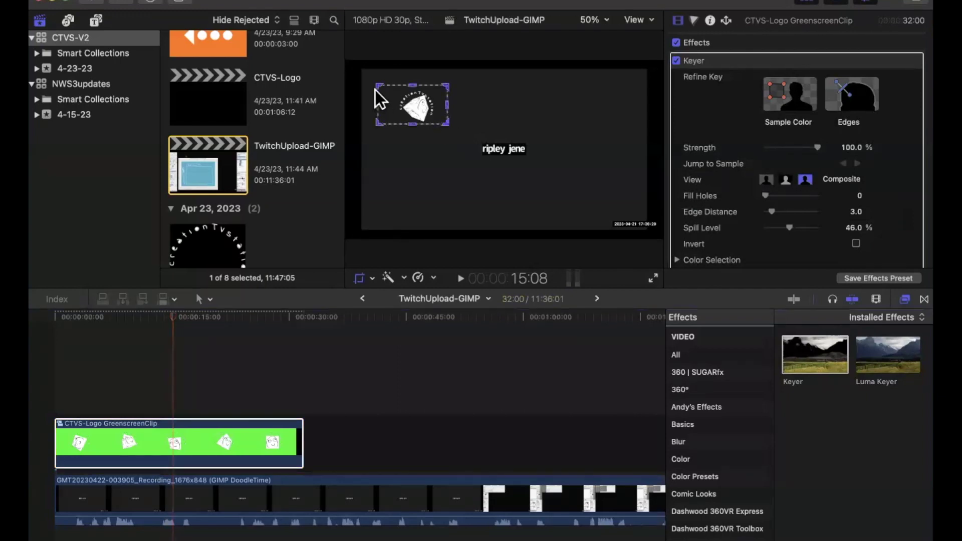
left_click_drag(381, 86, 396, 87)
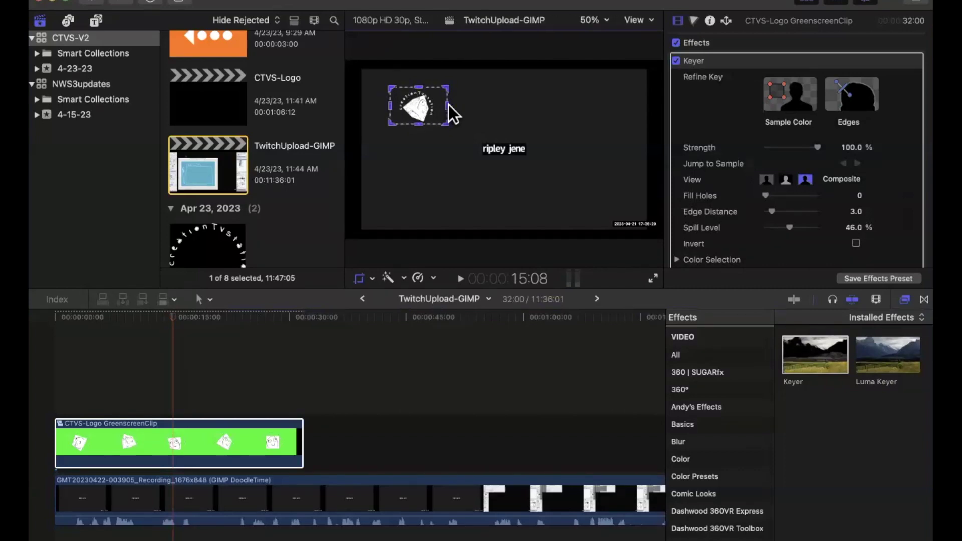
left_click_drag(442, 123, 441, 122)
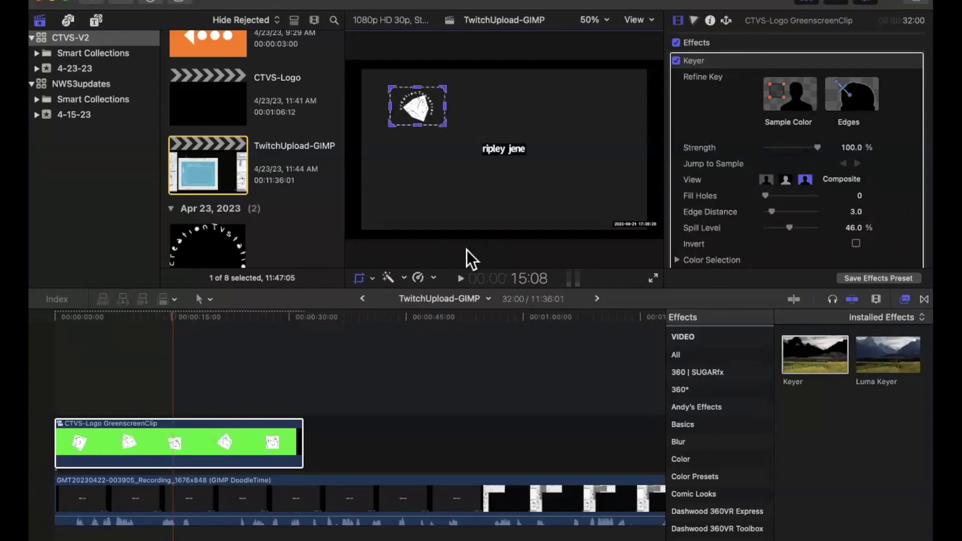
left_click(648, 45)
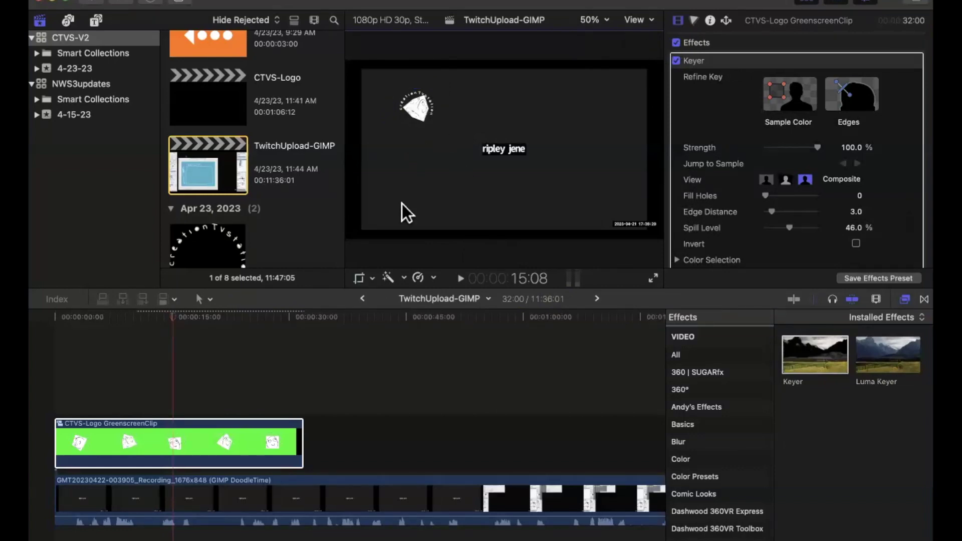
Step: Move the cropped greenscreen logo clip to the lower-left area of the video frame with the Transform tool
left_click(374, 277)
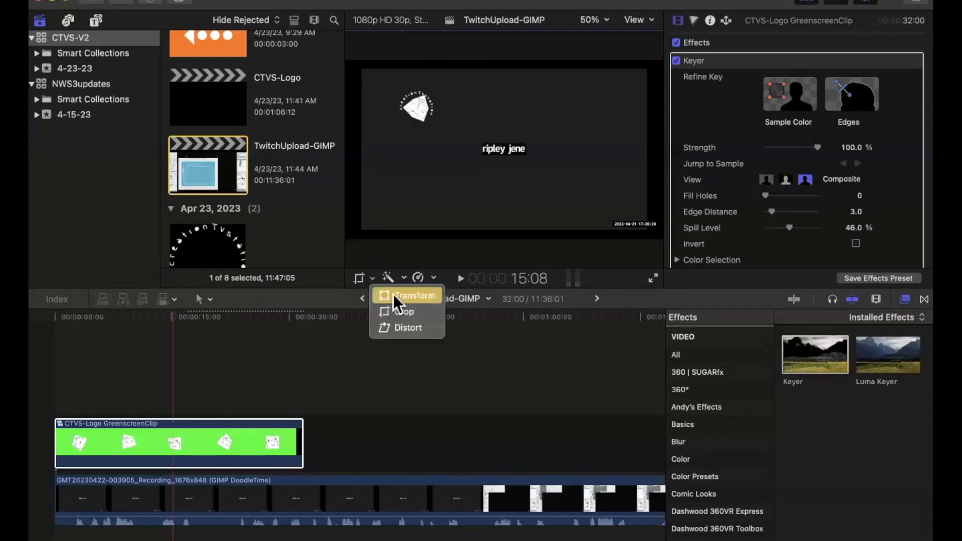
left_click(393, 295)
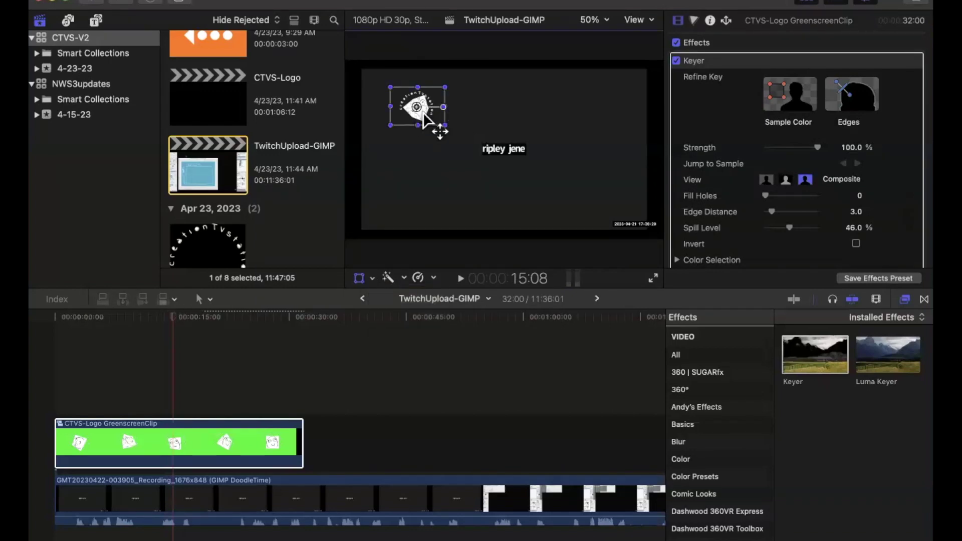
left_click_drag(447, 143, 431, 205)
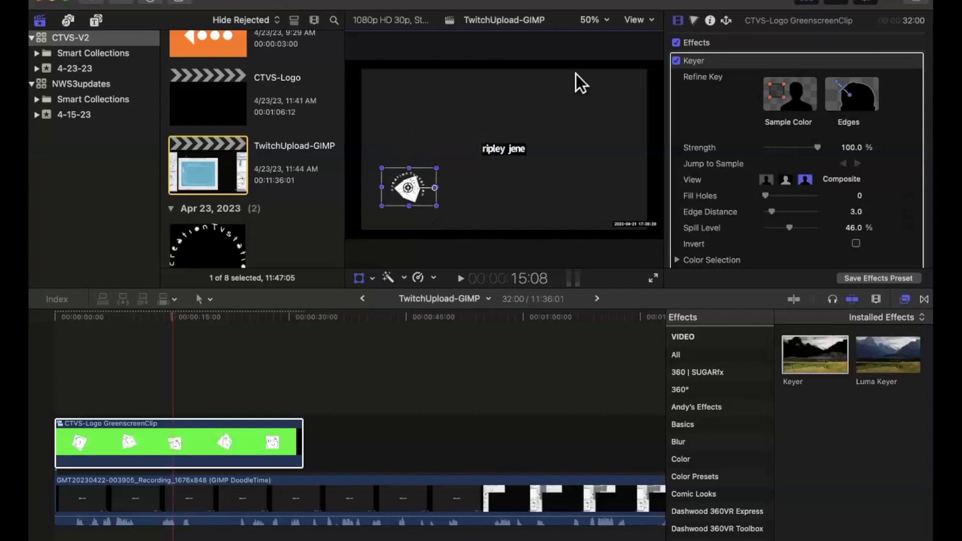
Step: Play the project from about 7:21 and view the logo overlay in full screen
left_click(114, 317)
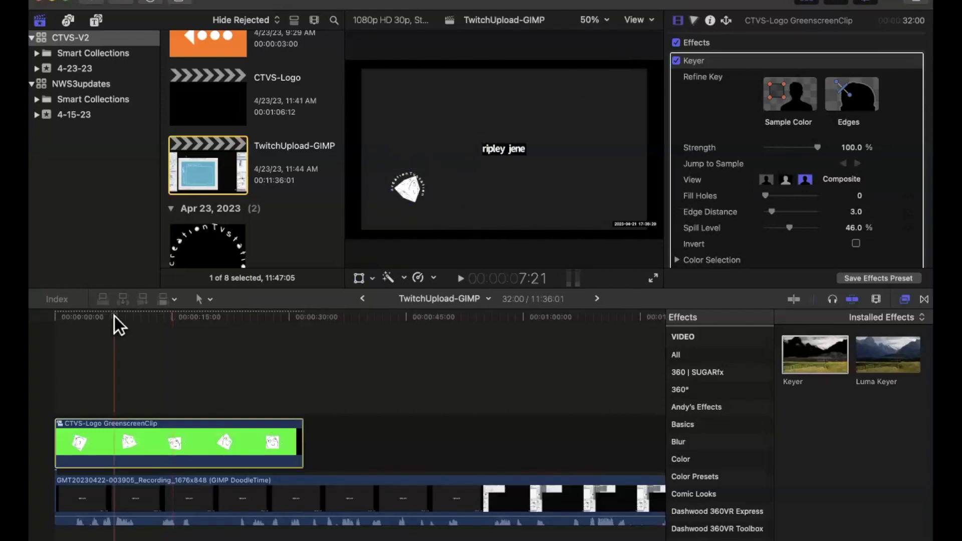
key("space")
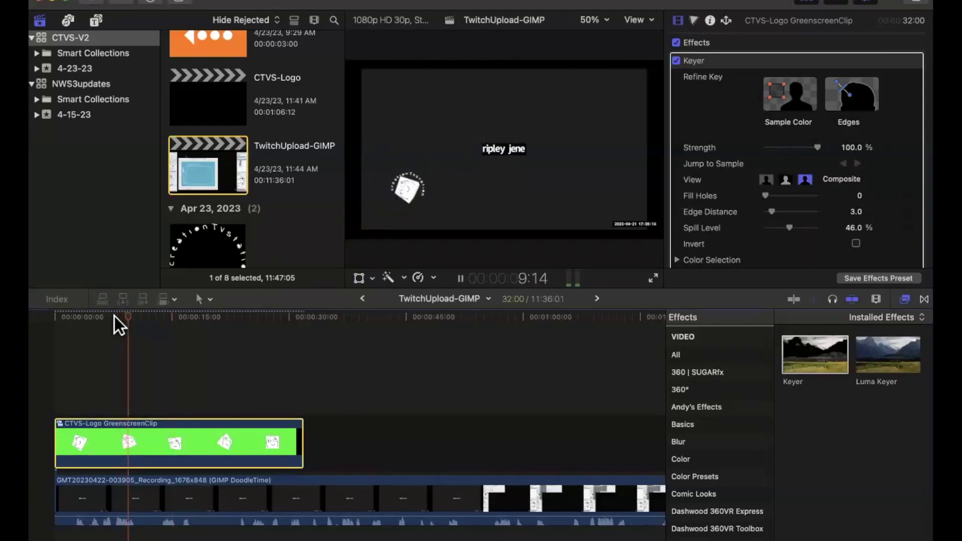
left_click(655, 280)
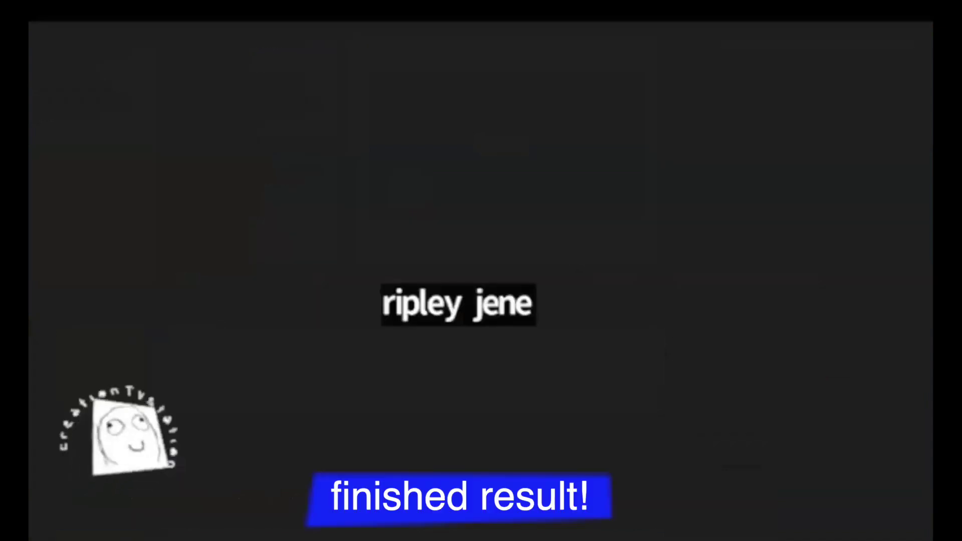